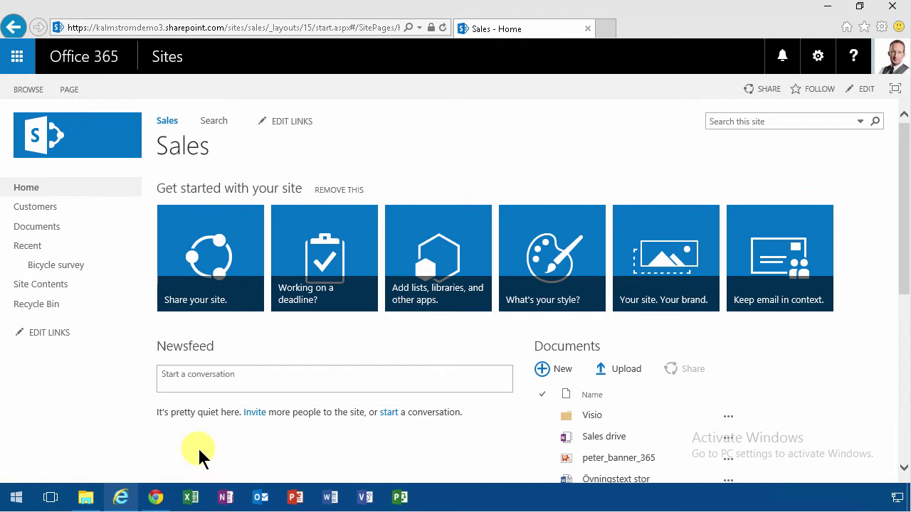
Step: Search the apps available for the Sales site for "survey" and add a Survey app named Bikes
left_click(257, 373)
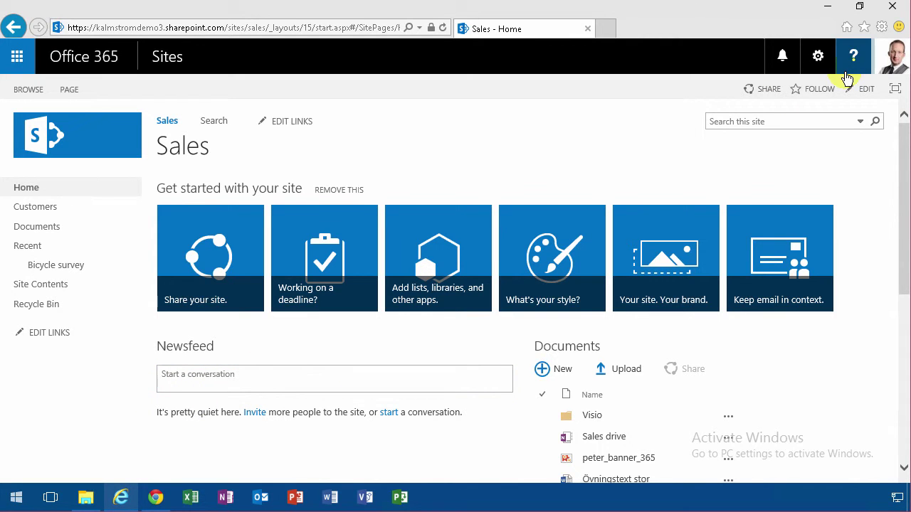
left_click(815, 61)
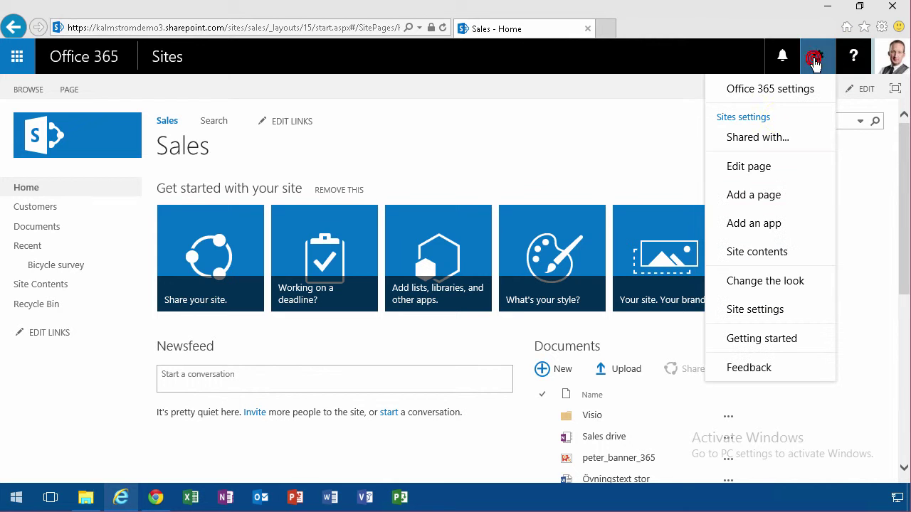
left_click(764, 226)
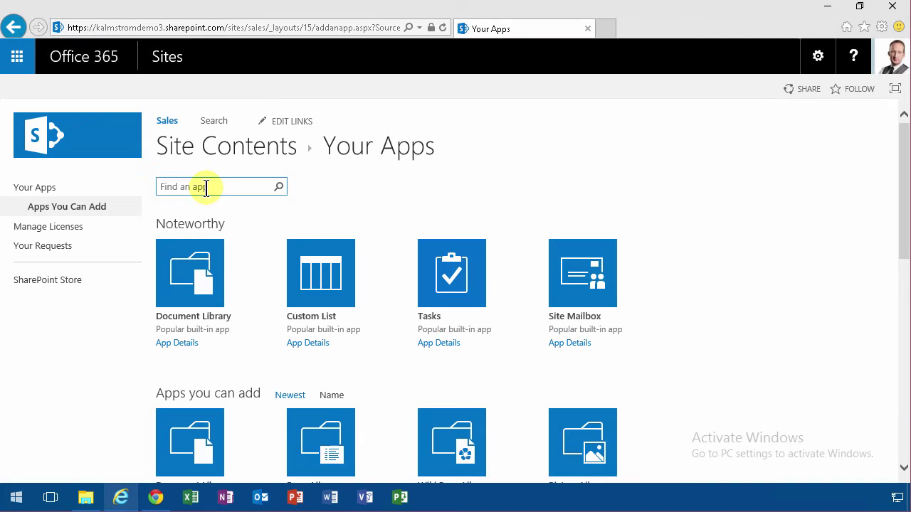
left_click(204, 187)
type("sur")
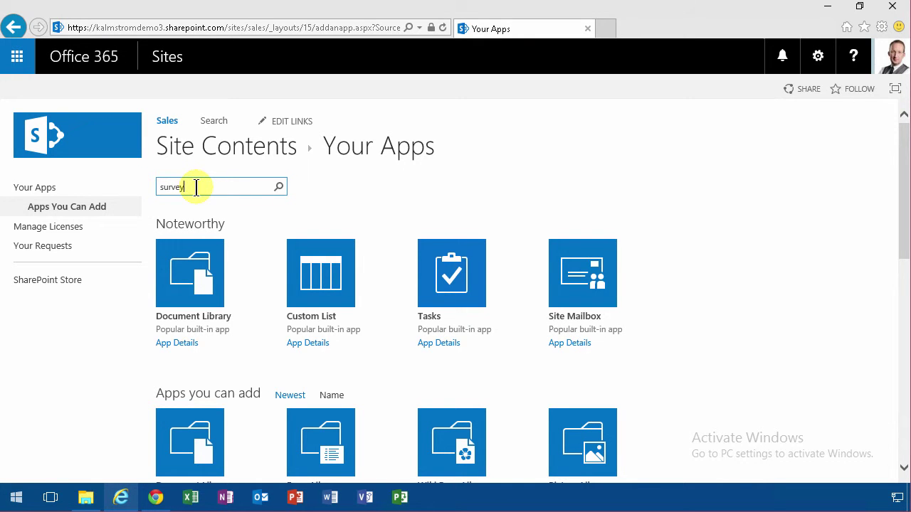
type("vey")
key("Return")
left_click(214, 269)
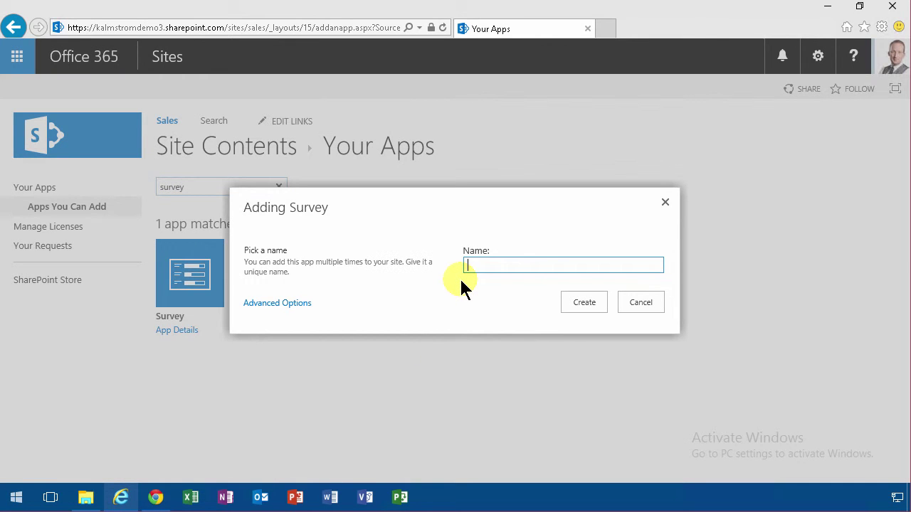
type("Bikes")
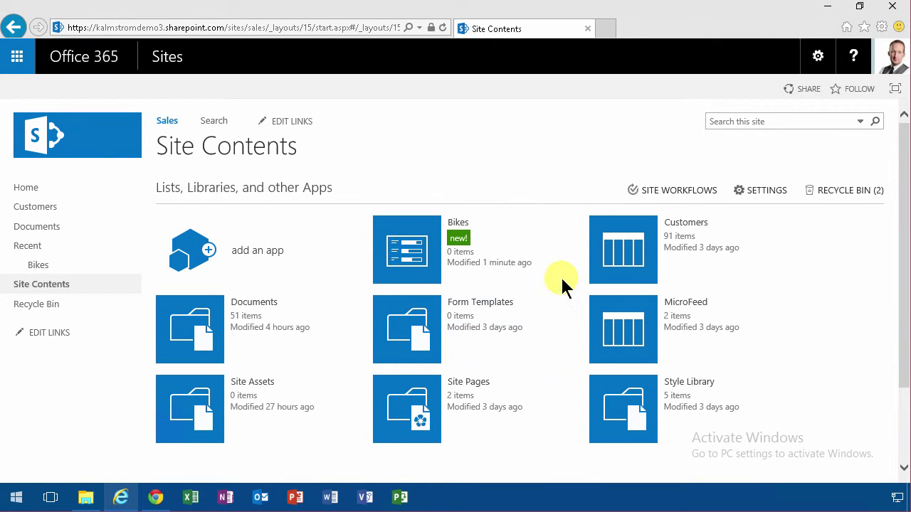
left_click(40, 266)
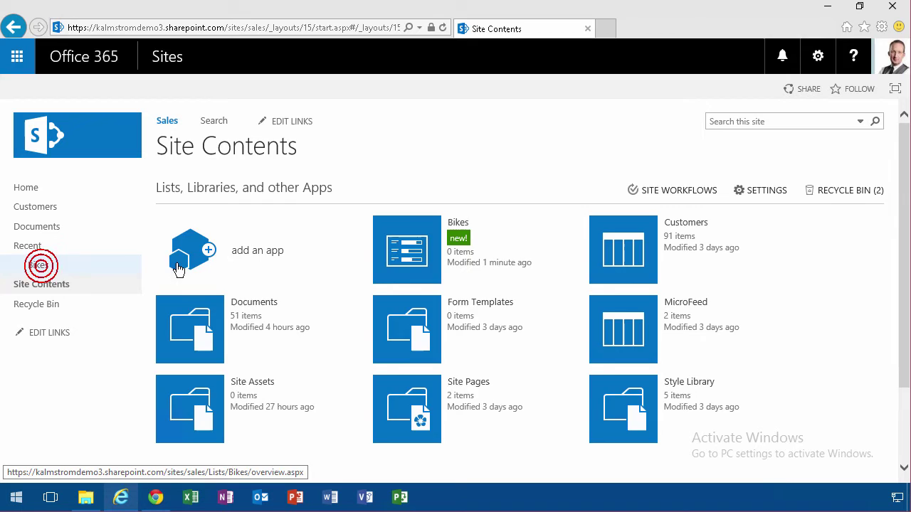
left_click(49, 333)
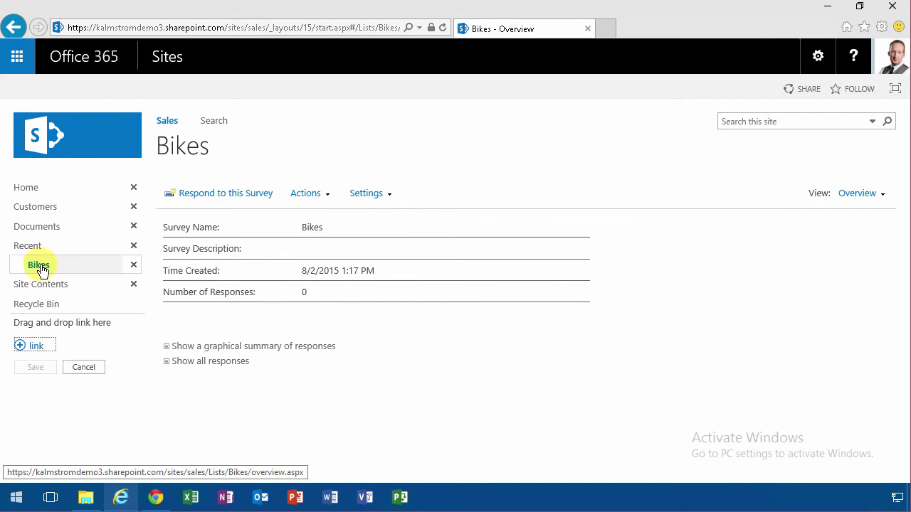
mouse_move(37, 265)
left_mouse_down()
mouse_move(24, 230)
mouse_move(37, 265)
left_mouse_up()
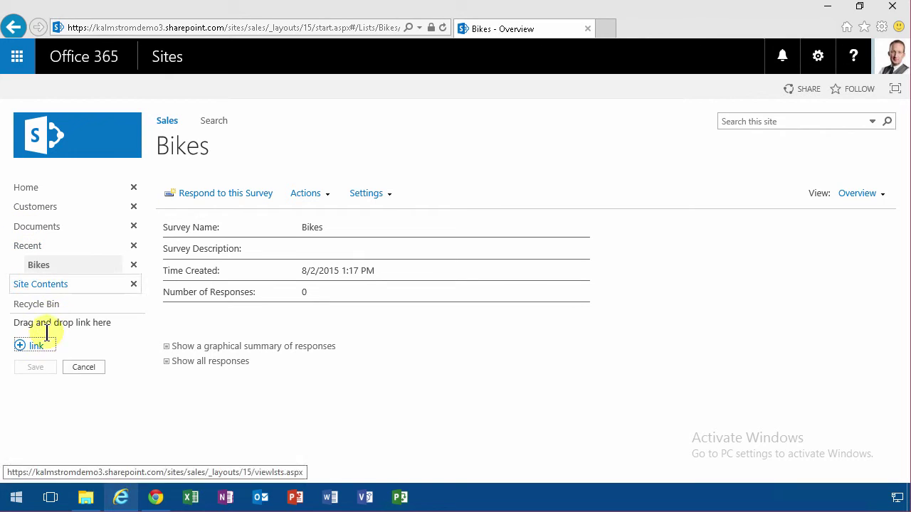
left_click(91, 369)
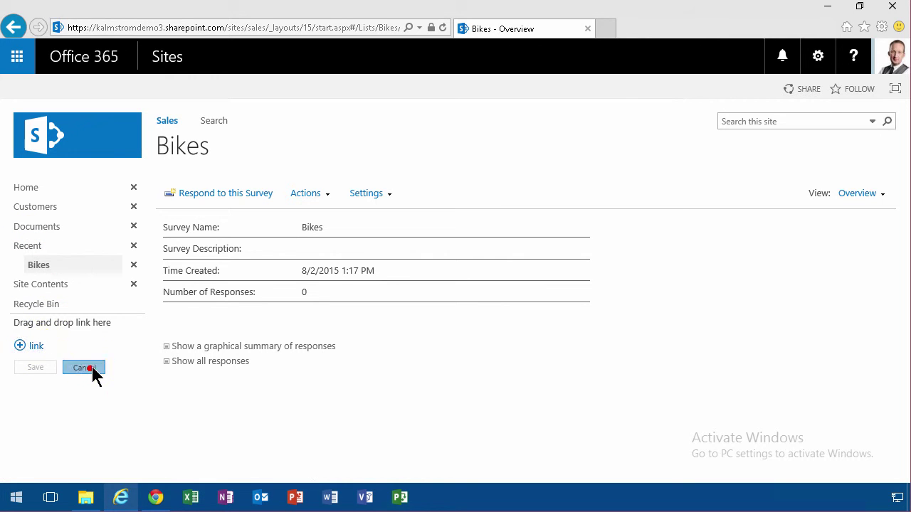
left_click(45, 286)
left_click(42, 333)
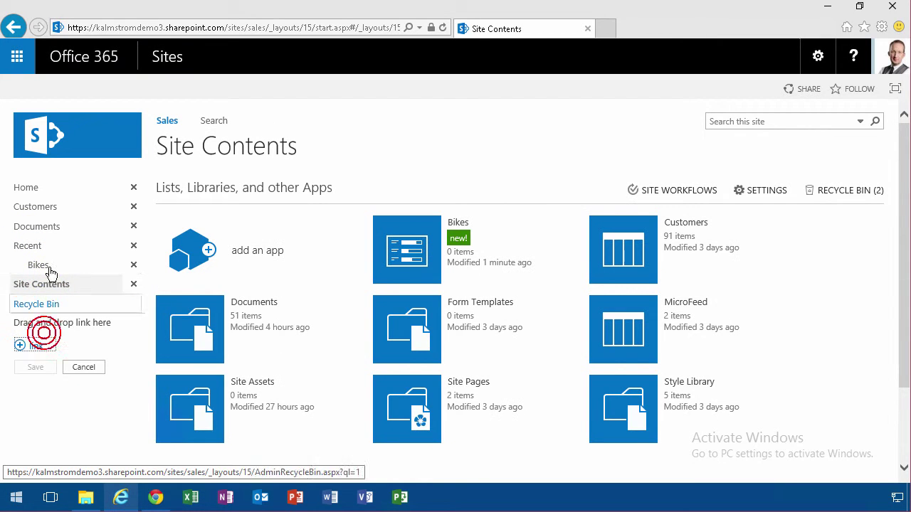
left_click_drag(45, 264, 28, 207)
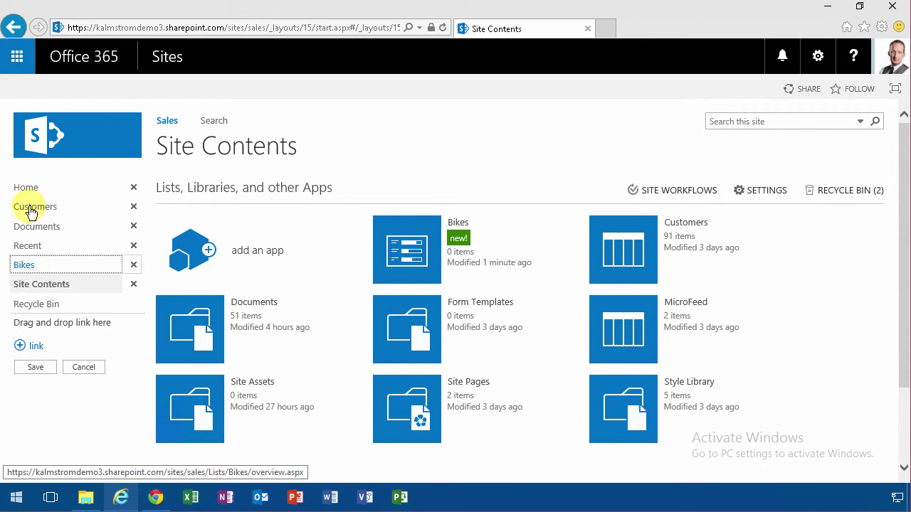
left_click(91, 370)
Step: Set the Bikes survey to be displayed on the Quick Launch in its general settings and save the change
left_click(40, 265)
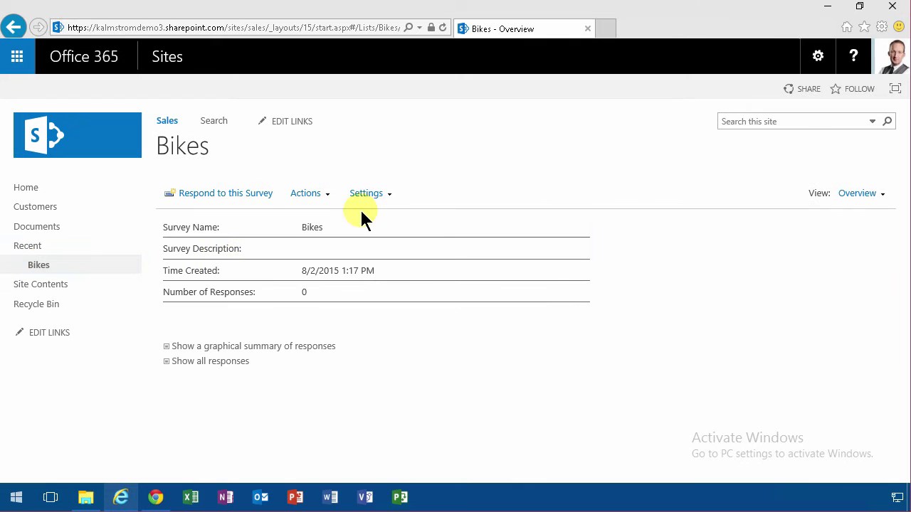
left_click(371, 198)
left_click(411, 259)
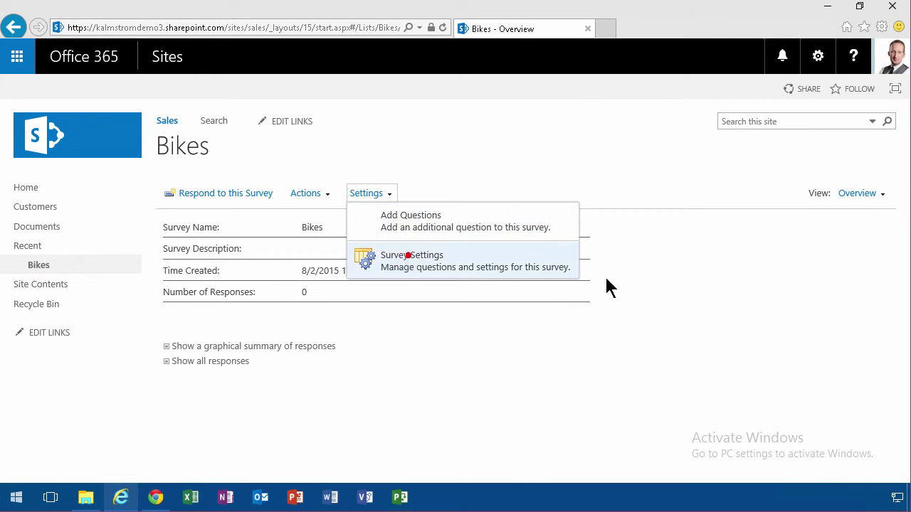
left_click(224, 238)
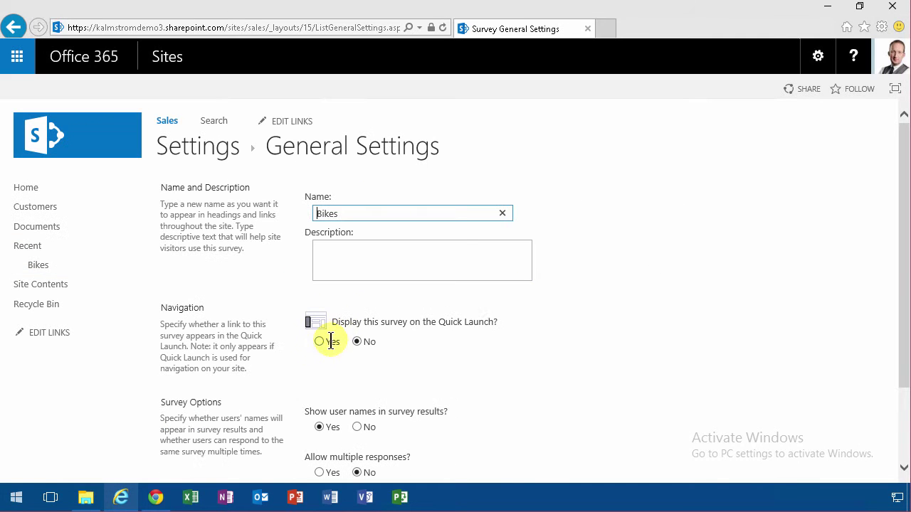
left_click(319, 342)
scroll(539, 366, "down", 3)
left_click(479, 418)
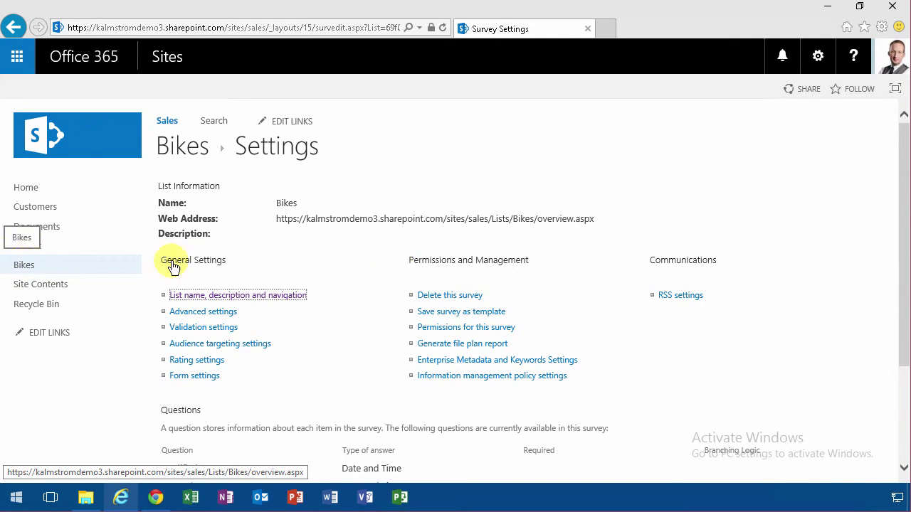
Step: Add a new question to the Bikes survey with the text "How often do you ride your Contoso bike?"
left_click(188, 145)
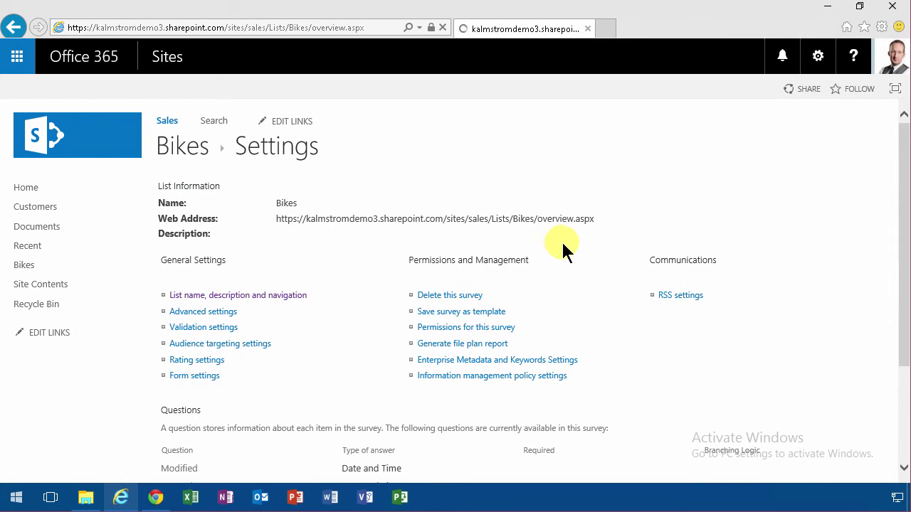
left_click(374, 194)
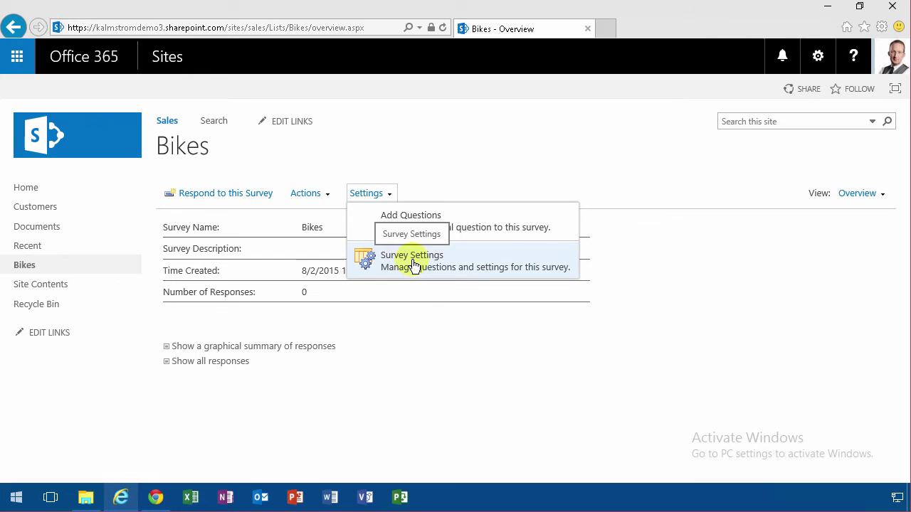
left_click(416, 222)
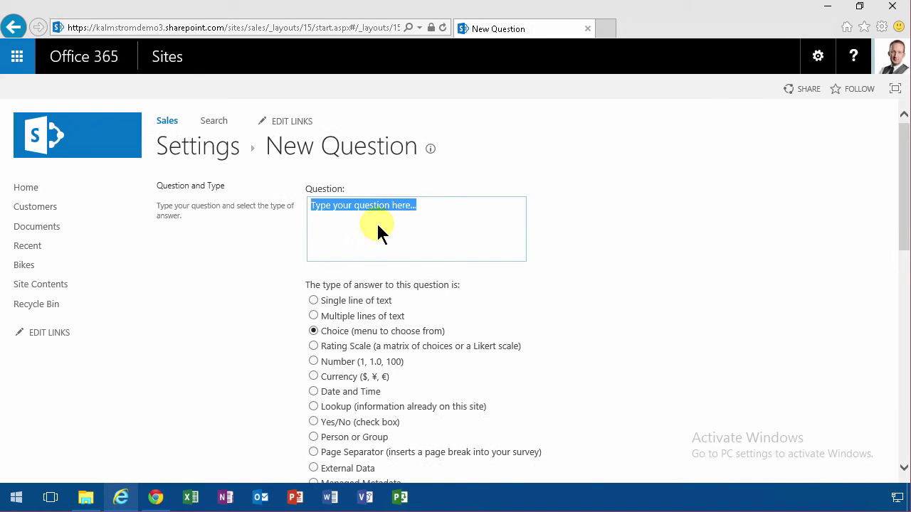
type("How oft")
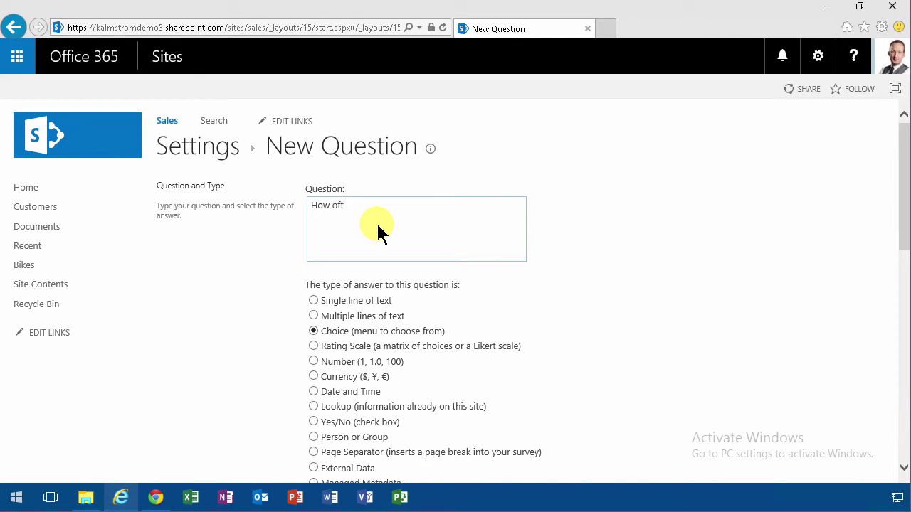
type("en do you ride your Contoso bike?")
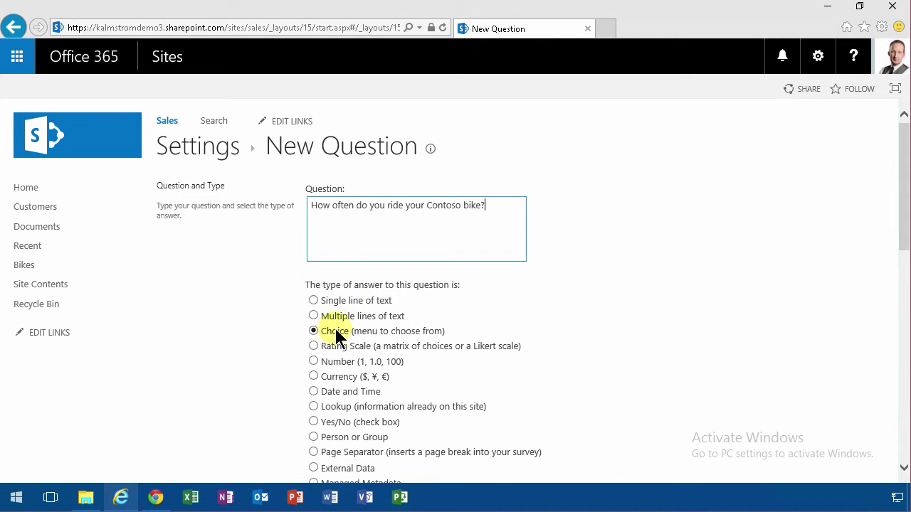
Step: Enter the answer choices Every day, Now and then and Never on separate lines, and continue to the next question
left_click(629, 292)
scroll(614, 298, "down", 8)
key("Tab")
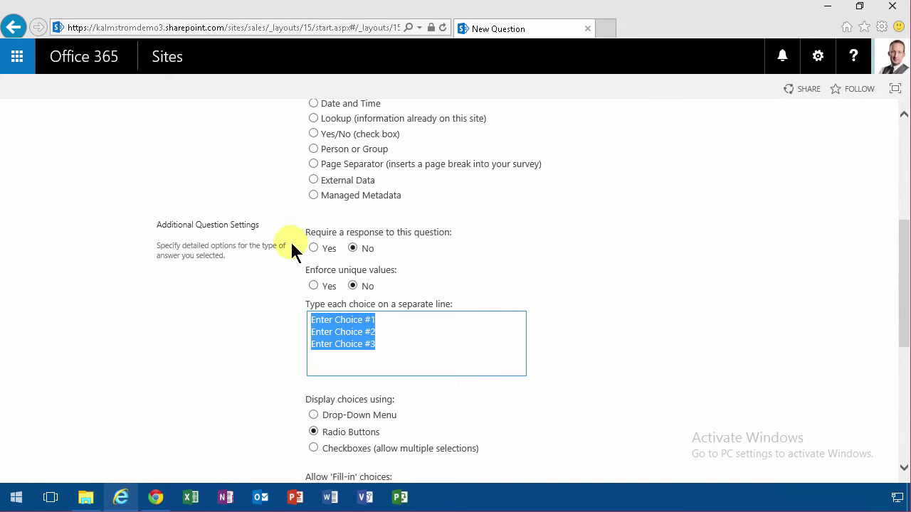
type("Every day ")
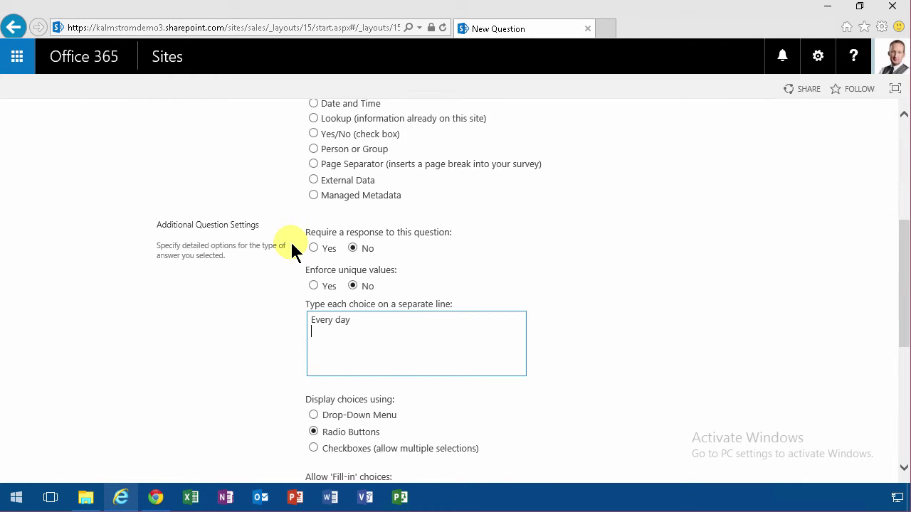
type("Now and then")
scroll(292, 249, "down", 3)
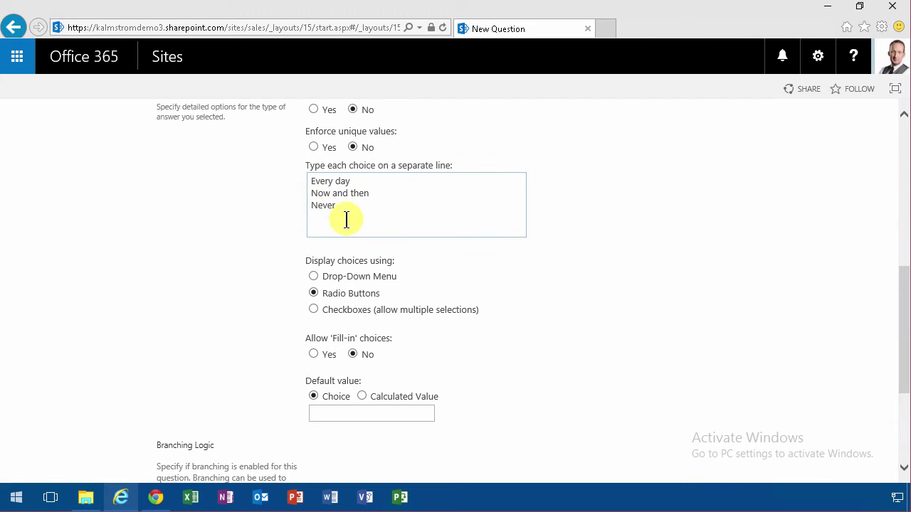
left_click_drag(902, 369, 907, 439)
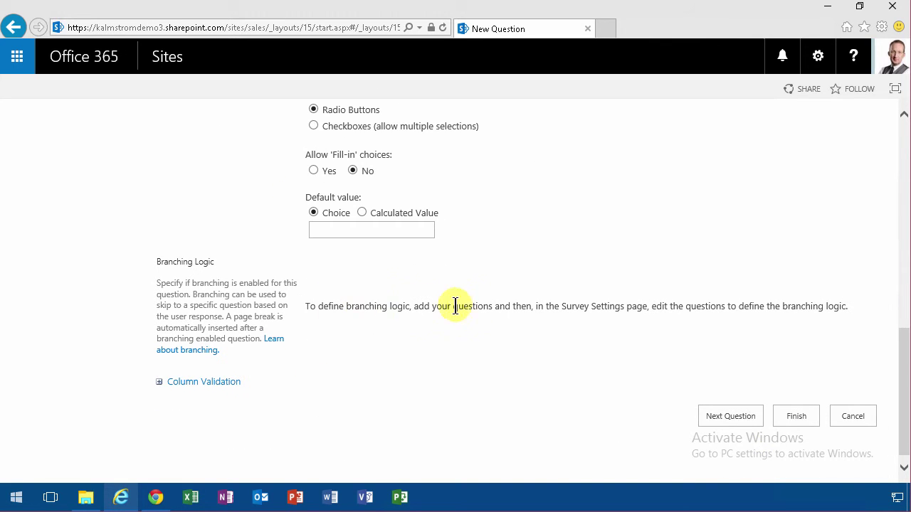
left_click(736, 413)
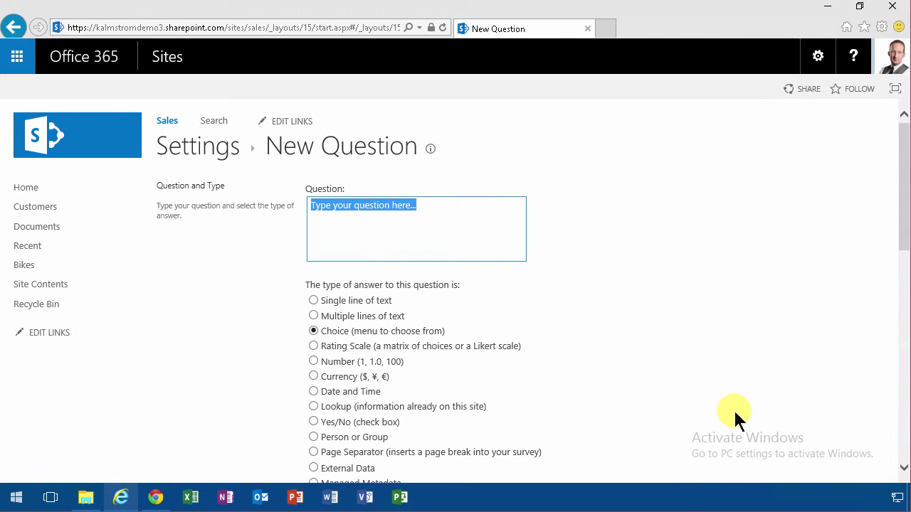
Step: Enter the question "How do you like your Contoso bike?" and make its answer type Rating Scale
type("How do")
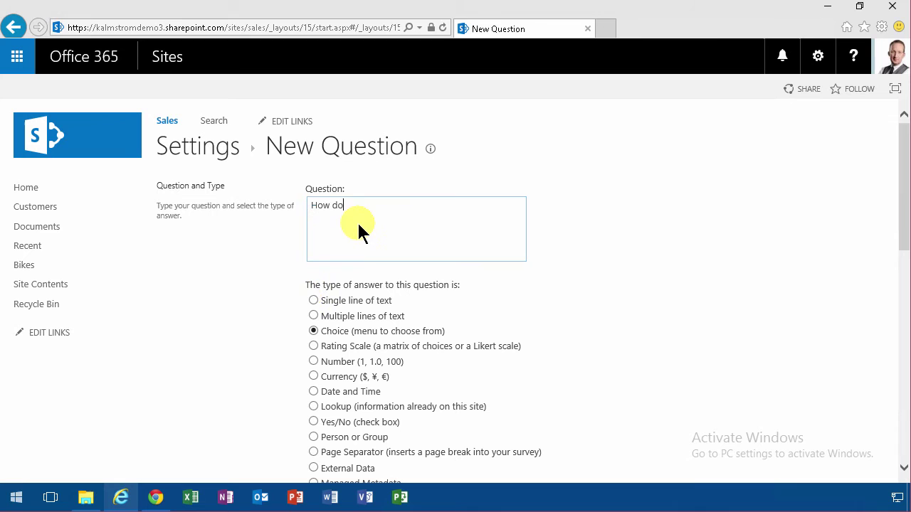
type(" you like your Contoso bike?")
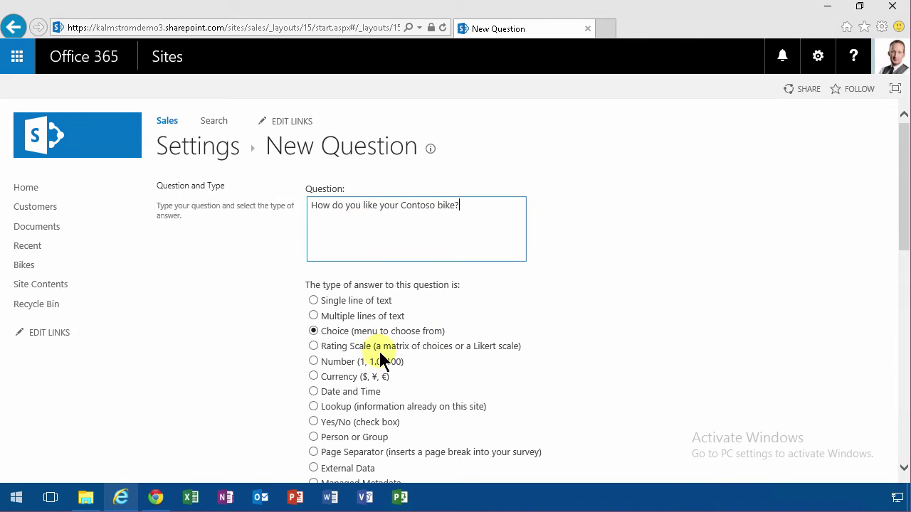
left_click(313, 346)
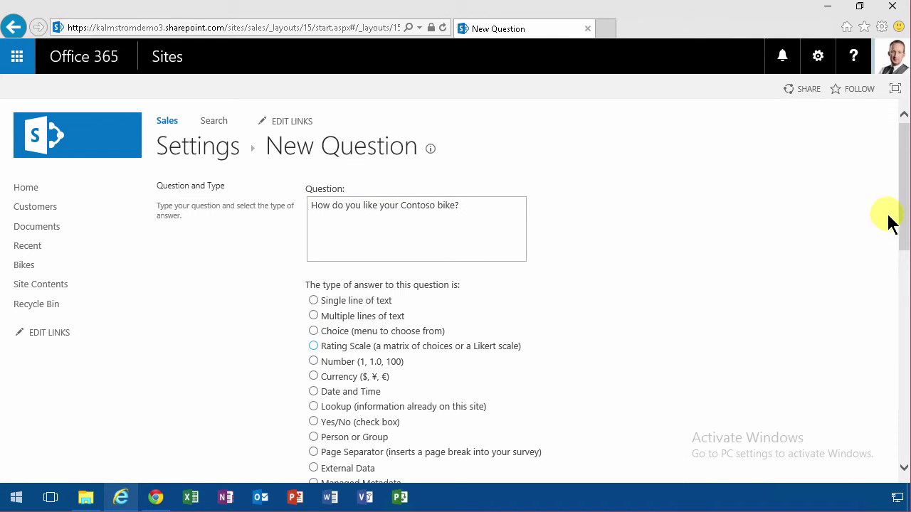
Step: Replace the placeholder rating sub-questions with Comfort, Speed and Price, each on its own line
left_click_drag(902, 210, 903, 253)
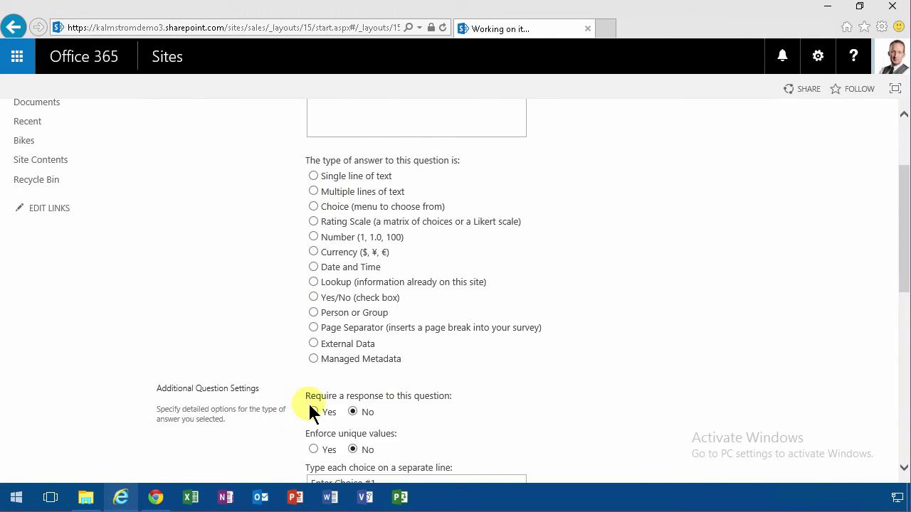
scroll(342, 183, "down", 2)
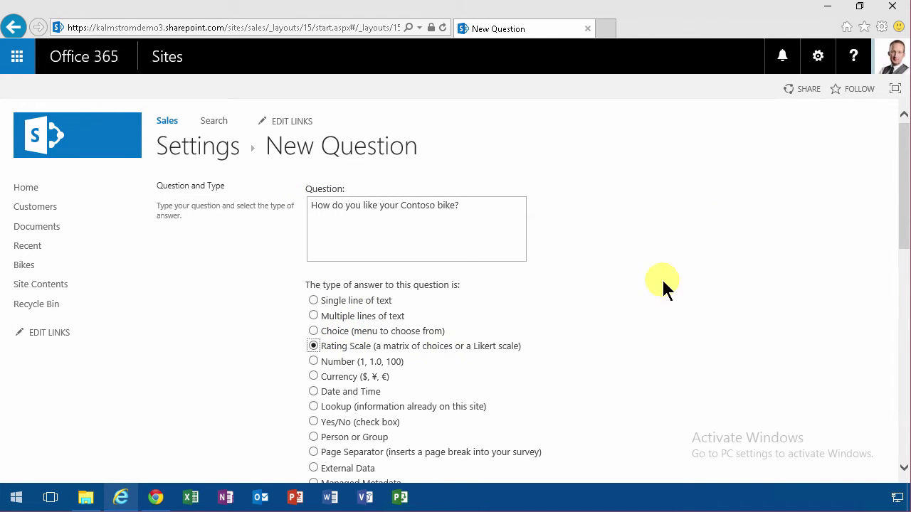
left_click(900, 210)
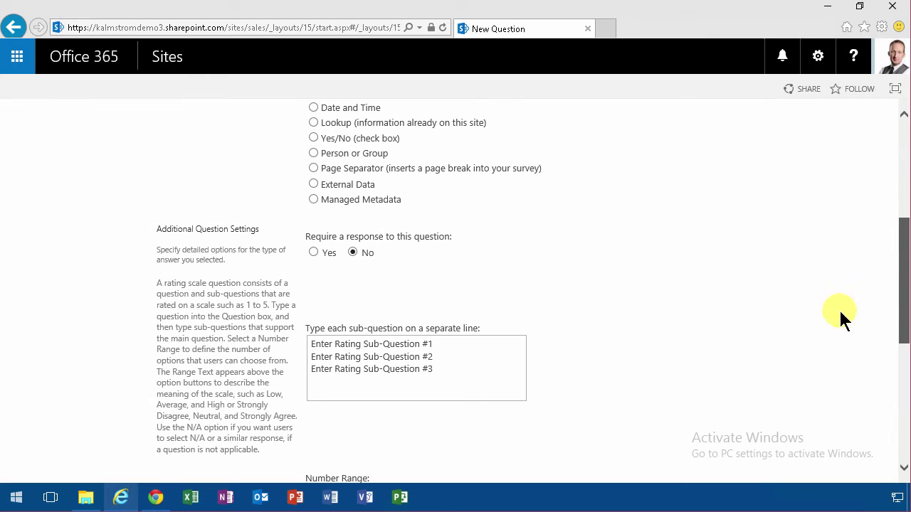
left_click_drag(454, 370, 264, 340)
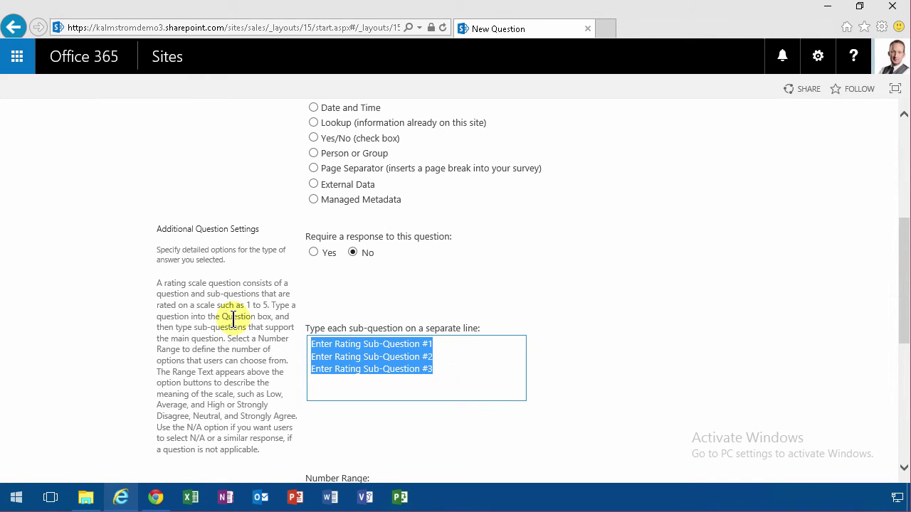
type("C")
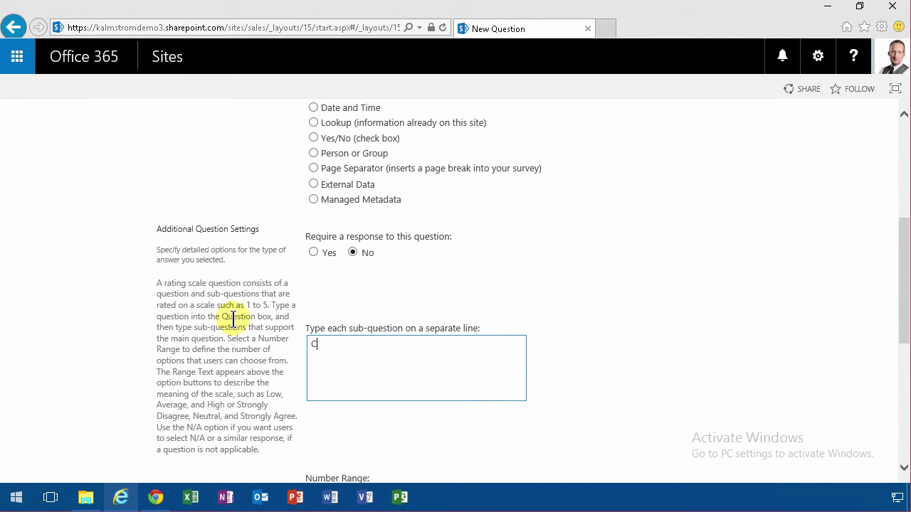
type("omfort")
key("Tab")
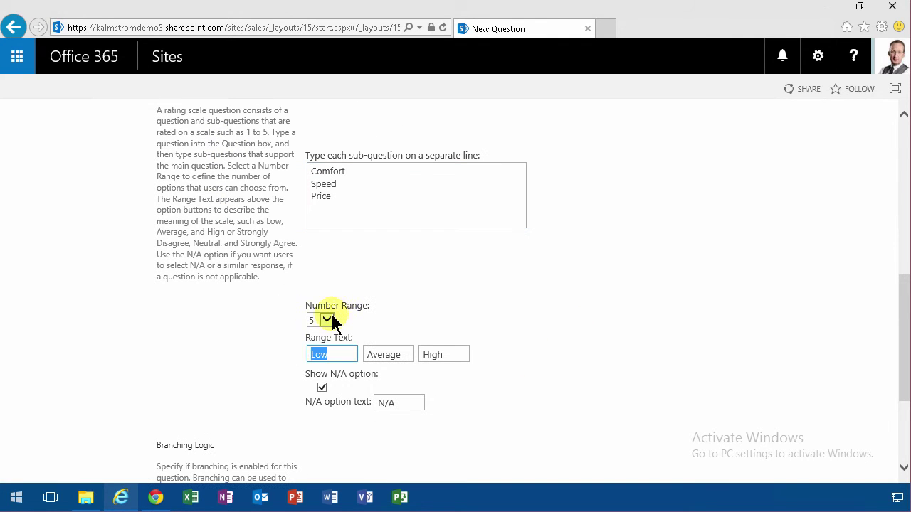
Step: Set the rating scale's range text to Bad for the low end and Good for the high end, and continue to the next question
left_click(332, 314)
left_click(331, 313)
left_click(330, 351)
double_click(329, 350)
type("Bad")
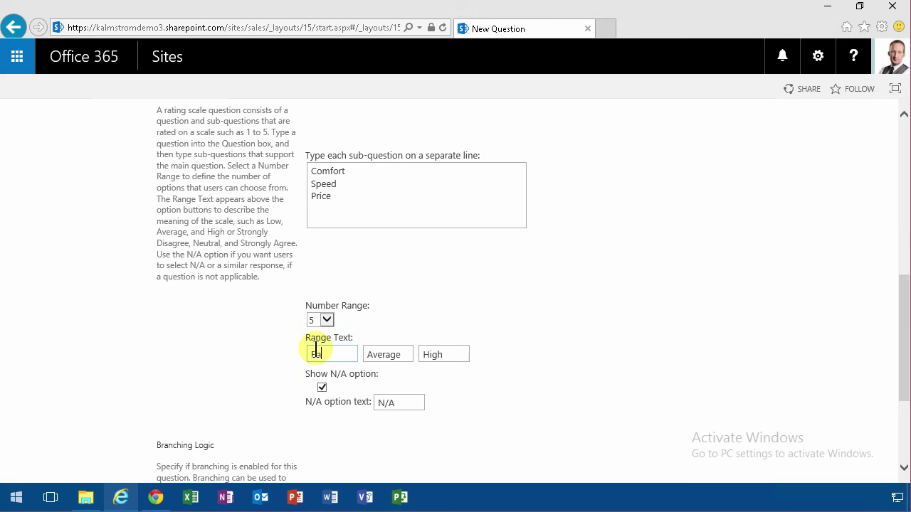
key("Tab")
key("Tab")
type("G")
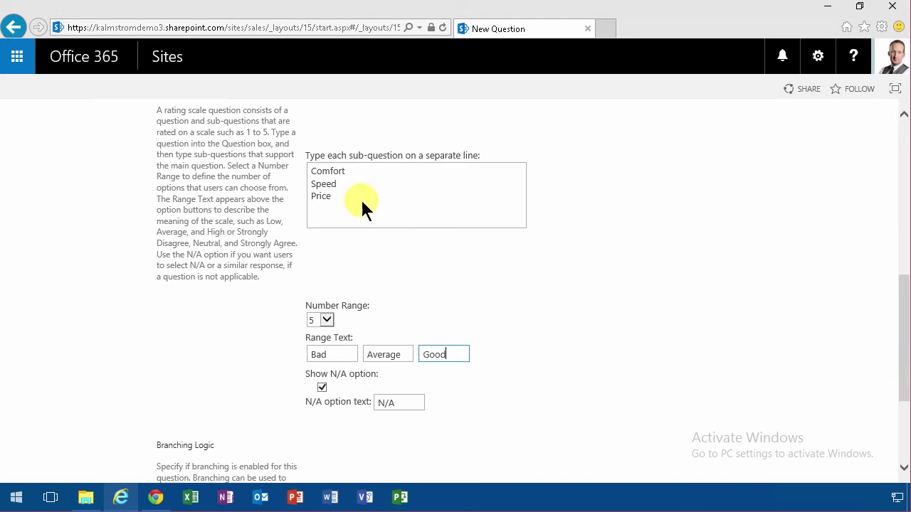
double_click(315, 185)
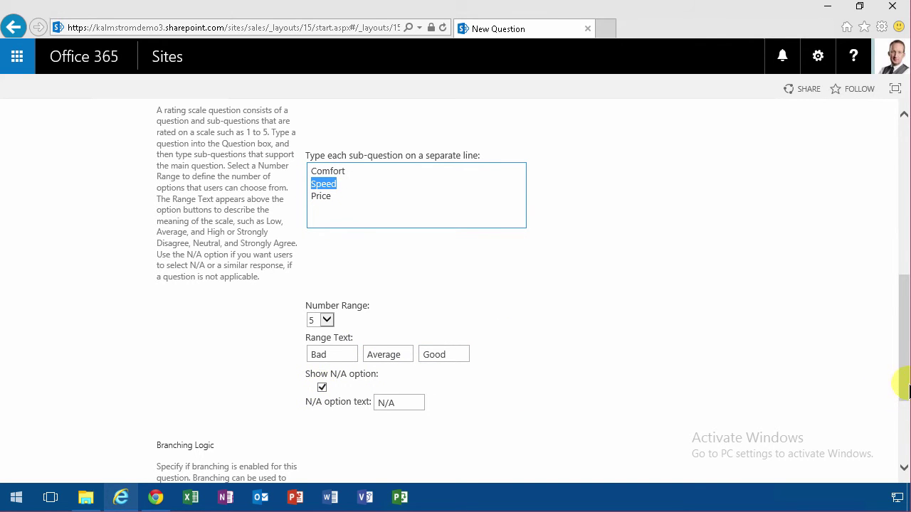
left_click_drag(903, 401, 903, 462)
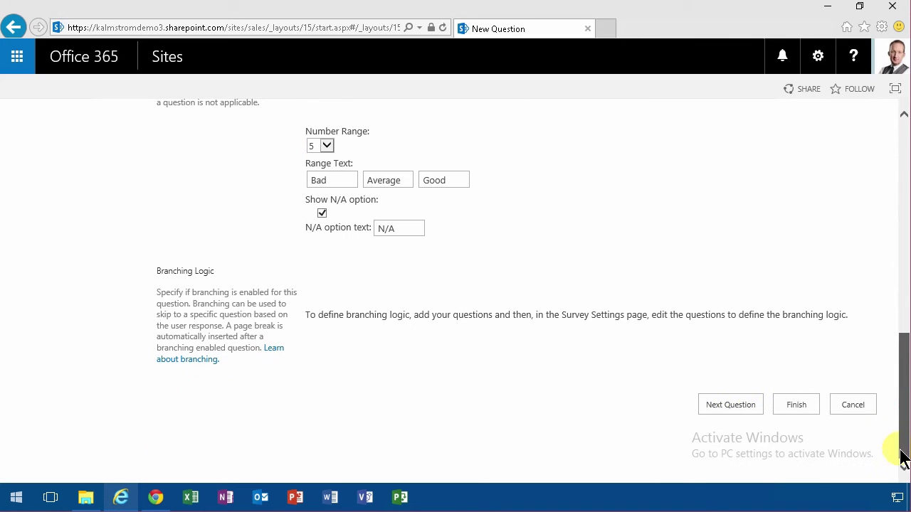
left_click(738, 405)
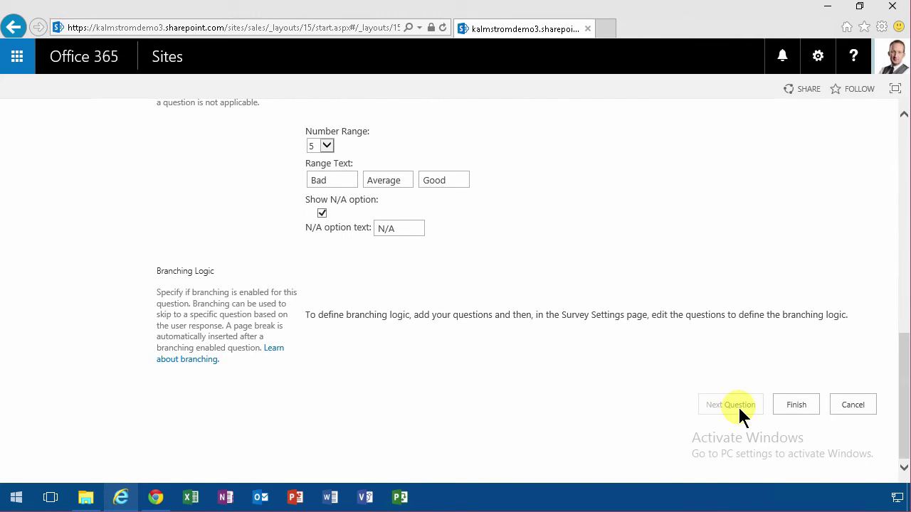
Step: Enter the question "What should be the name of our next bicycle" as a Choice question and allow fill-in choices
type("What")
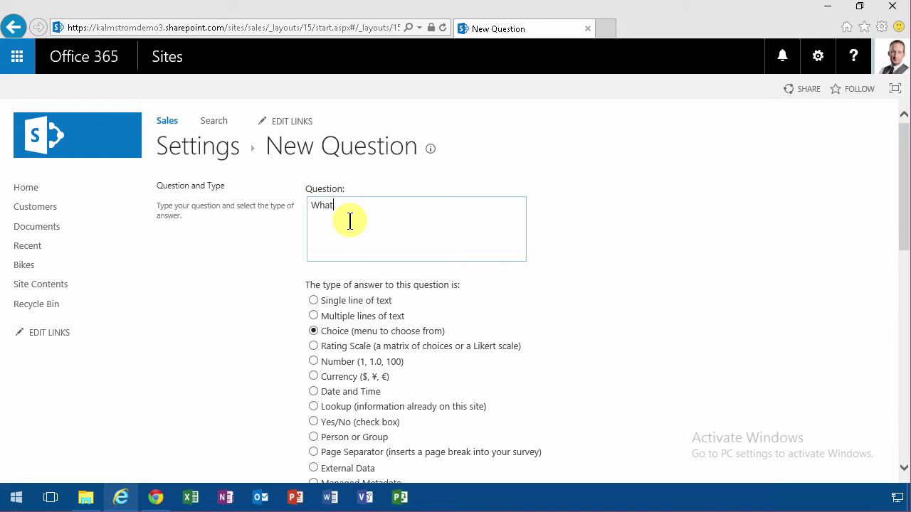
type(" should be the name of our next bicycle")
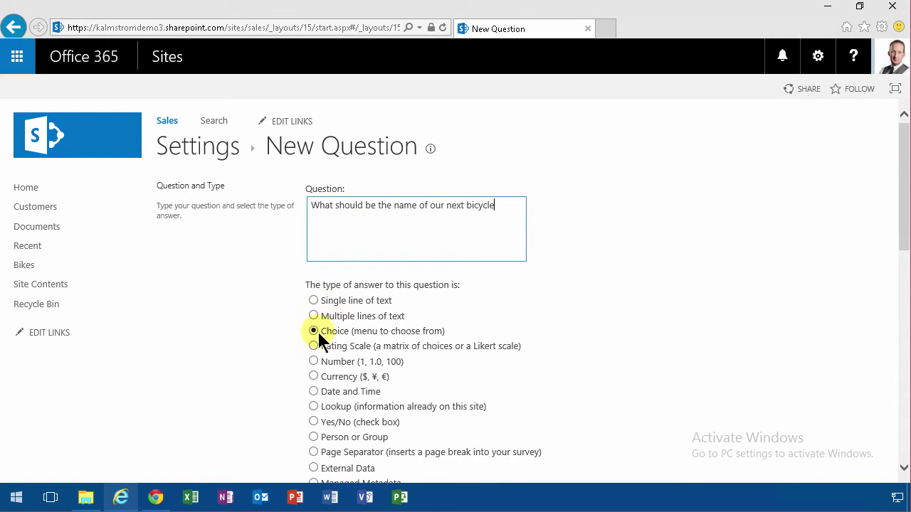
left_click_drag(905, 230, 850, 380)
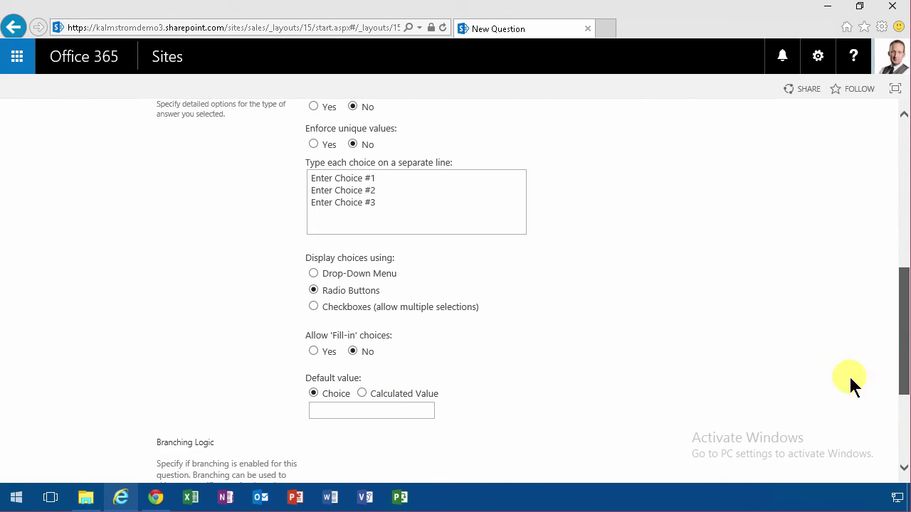
left_click(314, 352)
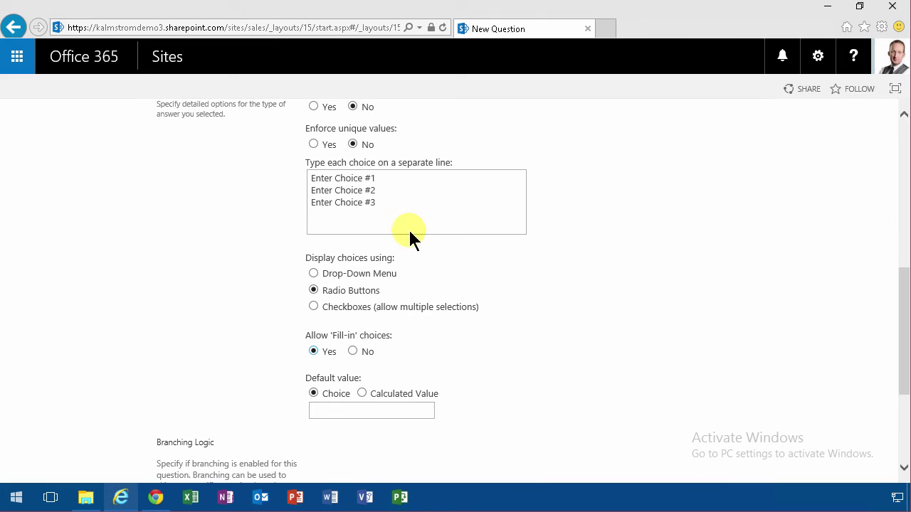
Step: Replace the placeholder choices with Blue Thunder, Racing King and Glider Master on separate lines, and finish adding questions
left_click(399, 207)
key("ctrl+a")
type("Bl")
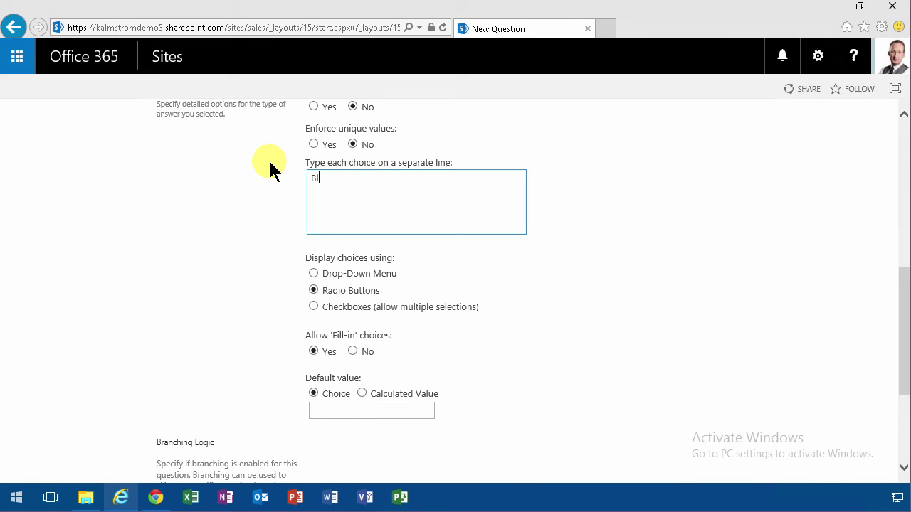
type("ue Thunder")
key("Return")
type("Racing King ")
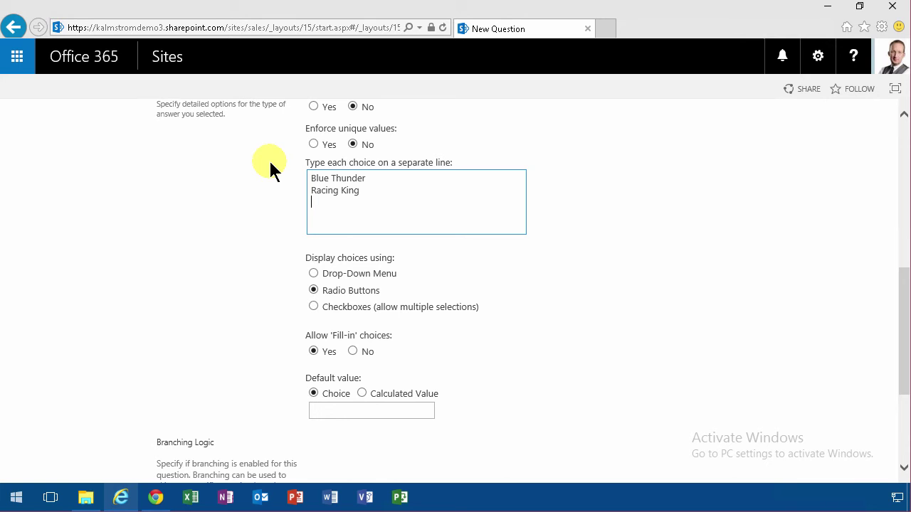
type("Glider Master")
left_click_drag(904, 385, 904, 446)
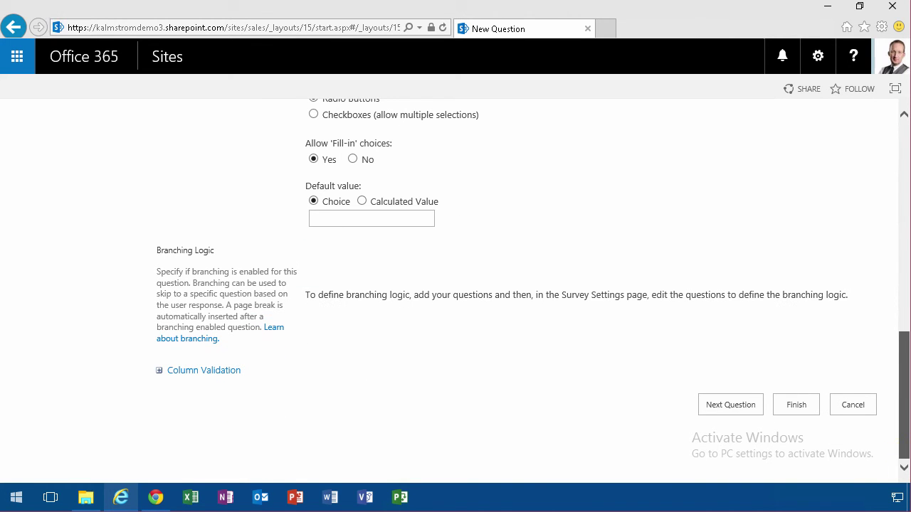
left_click(796, 404)
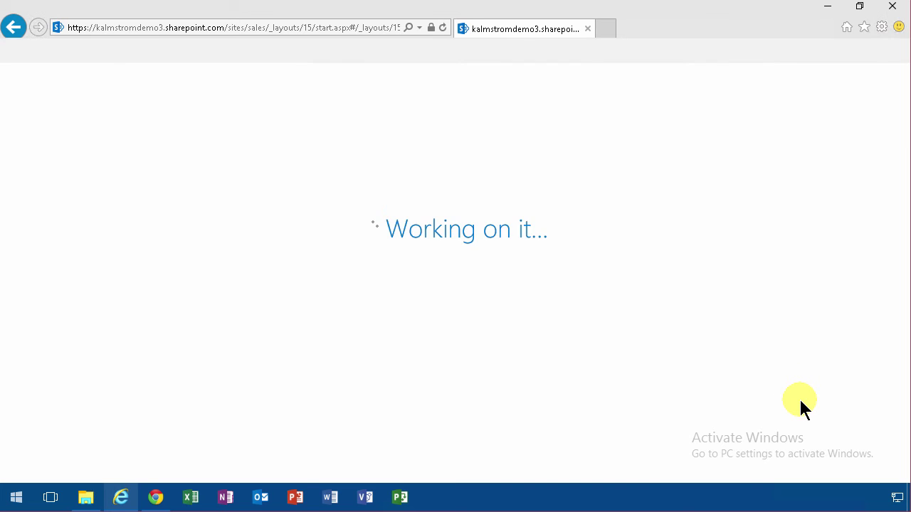
Step: Make the Never answer of the riding-frequency question jump to "What should be the name of our next bicycle", and open the Bikes survey overview
scroll(424, 363, "down", 3)
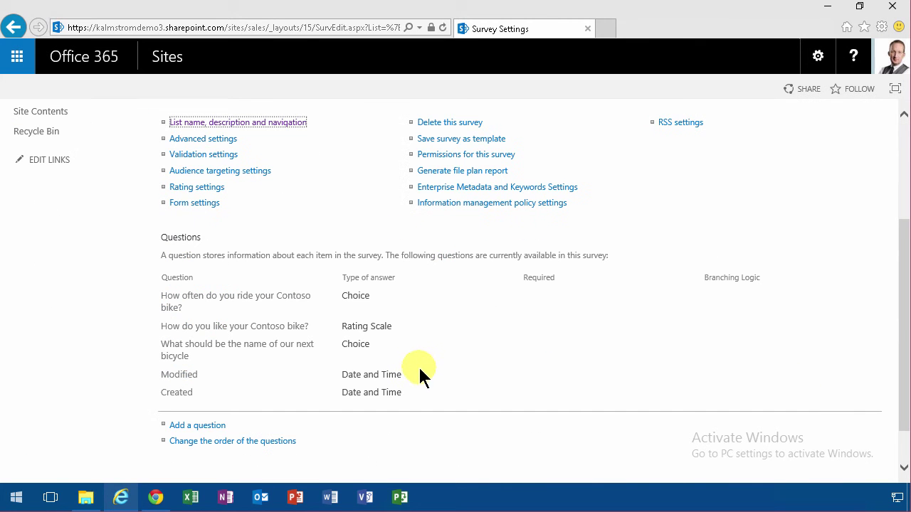
left_click(219, 302)
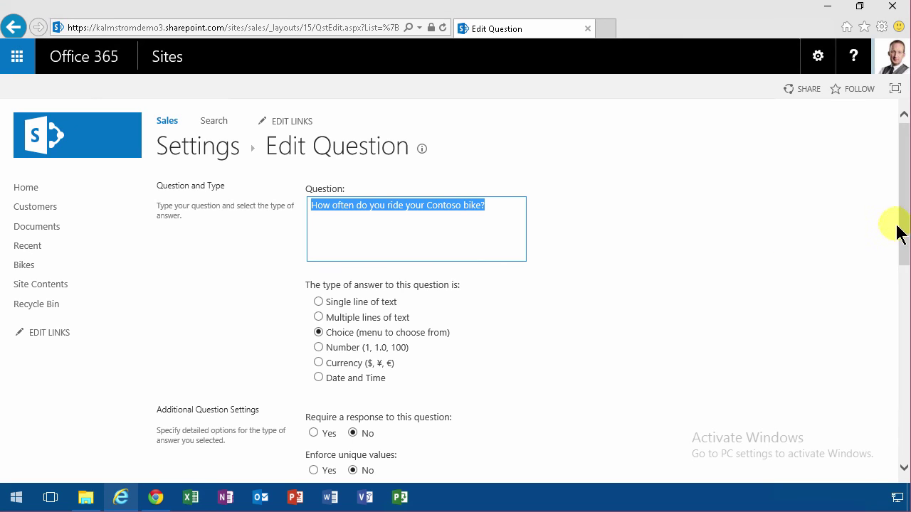
left_click_drag(905, 252, 901, 427)
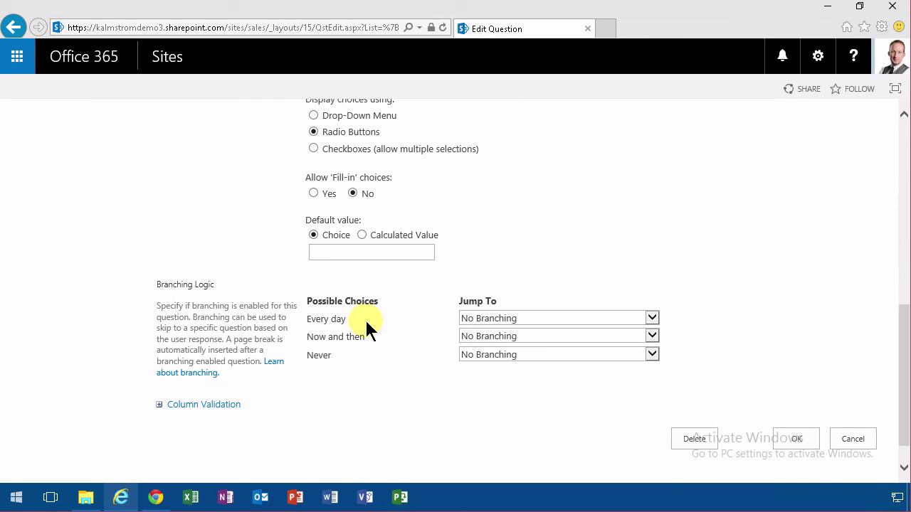
left_click(543, 353)
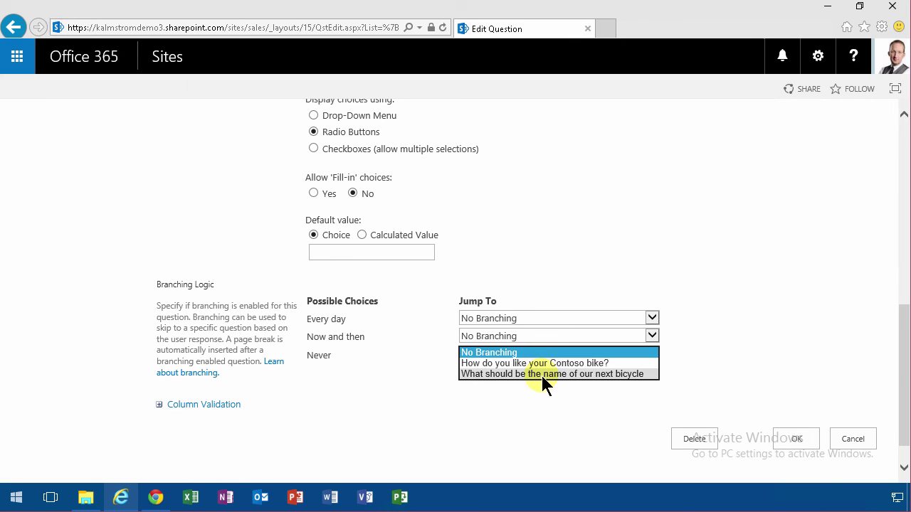
left_click(542, 375)
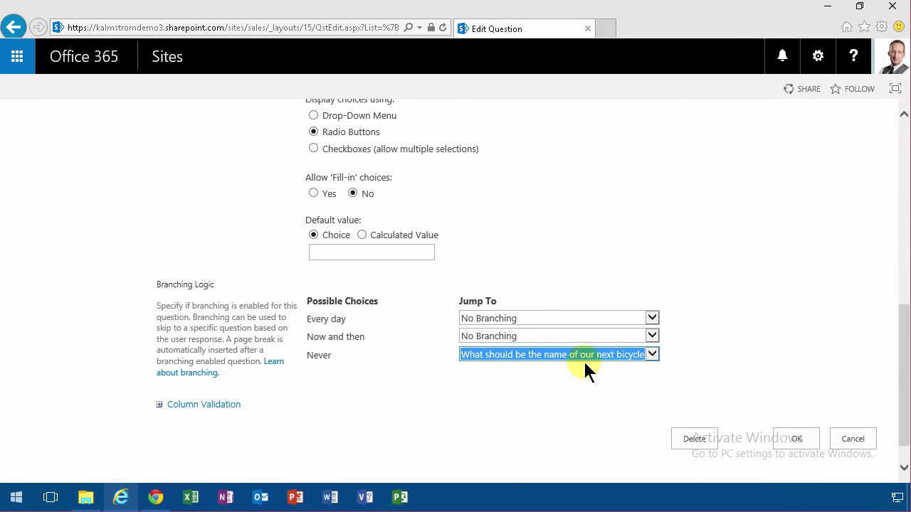
left_click(535, 359)
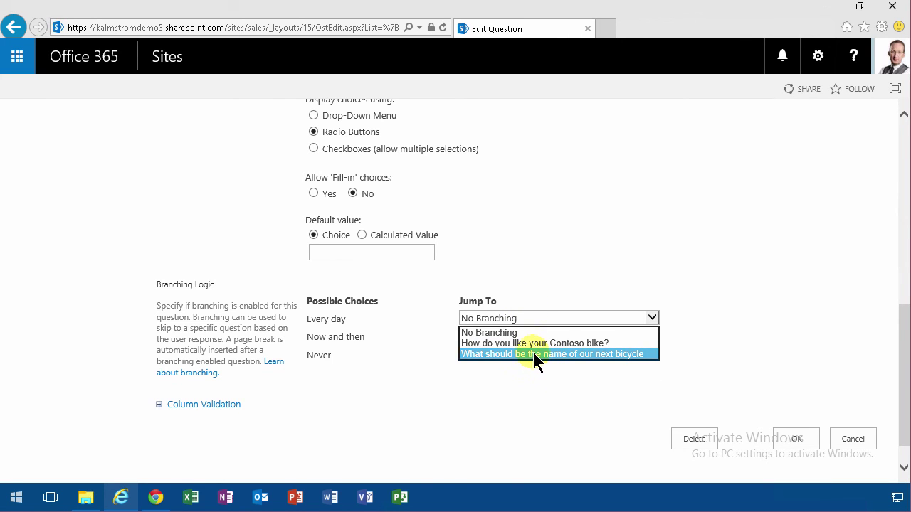
left_click(535, 382)
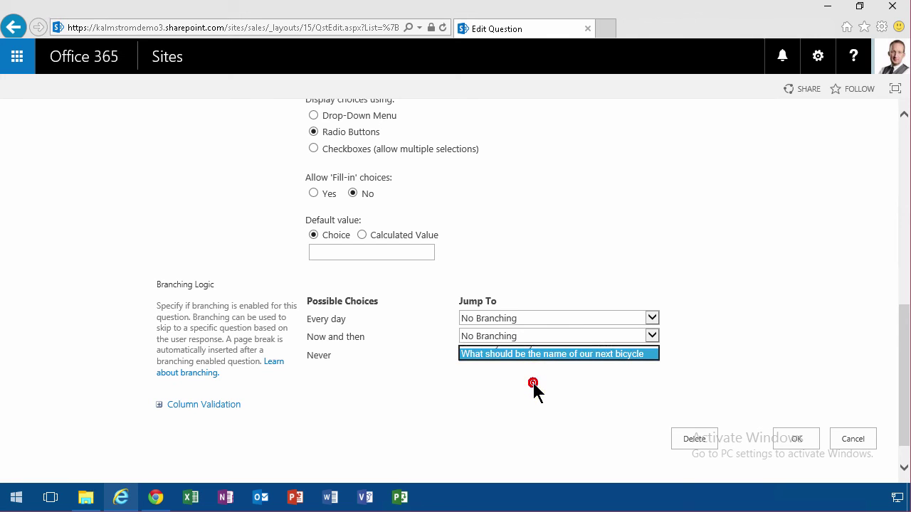
left_click(796, 439)
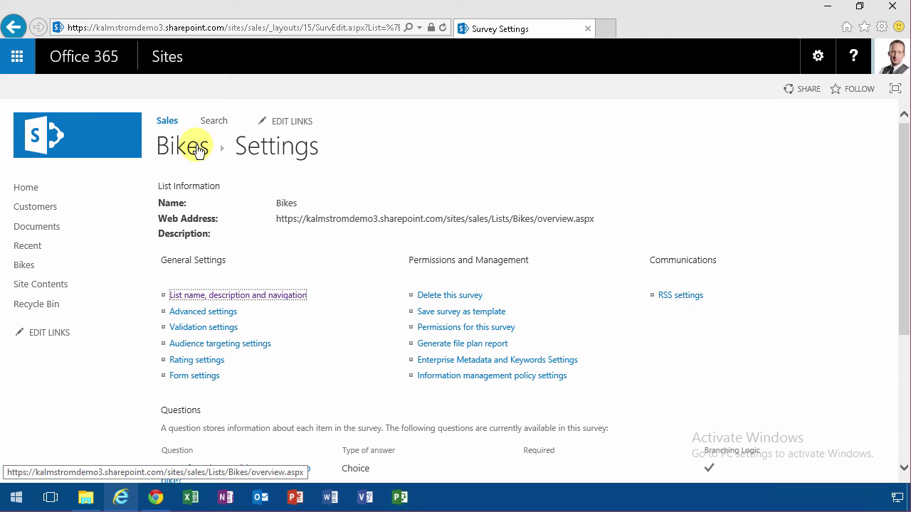
left_click(198, 151)
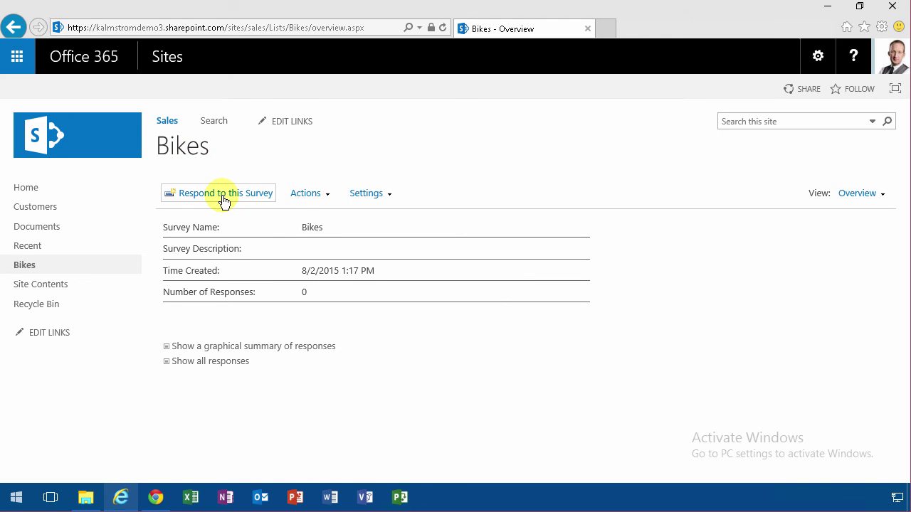